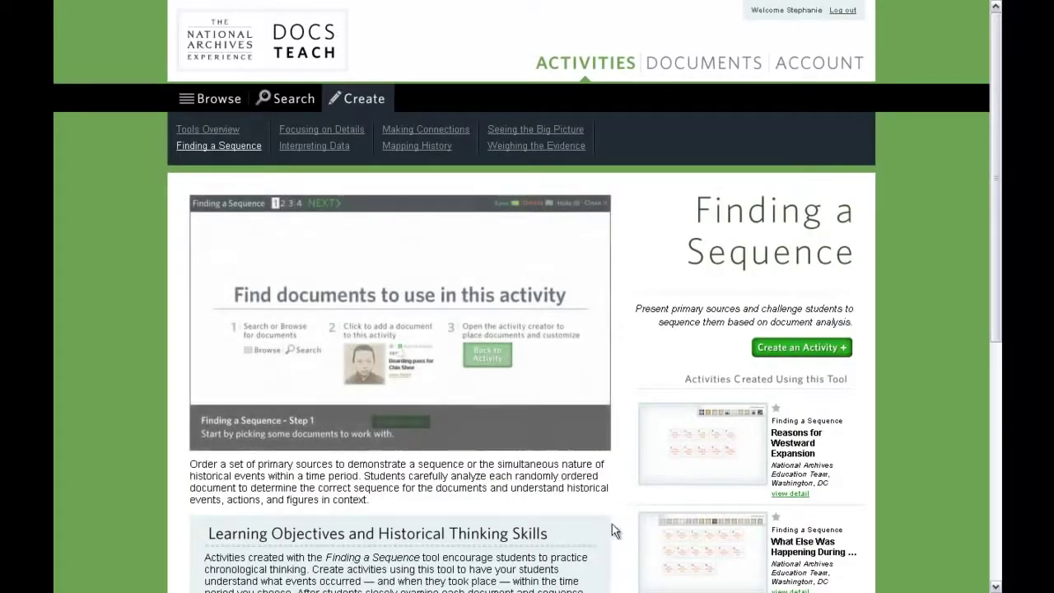
Step: Create a new Finding a Sequence activity and continue to finding documents for it
click(804, 349)
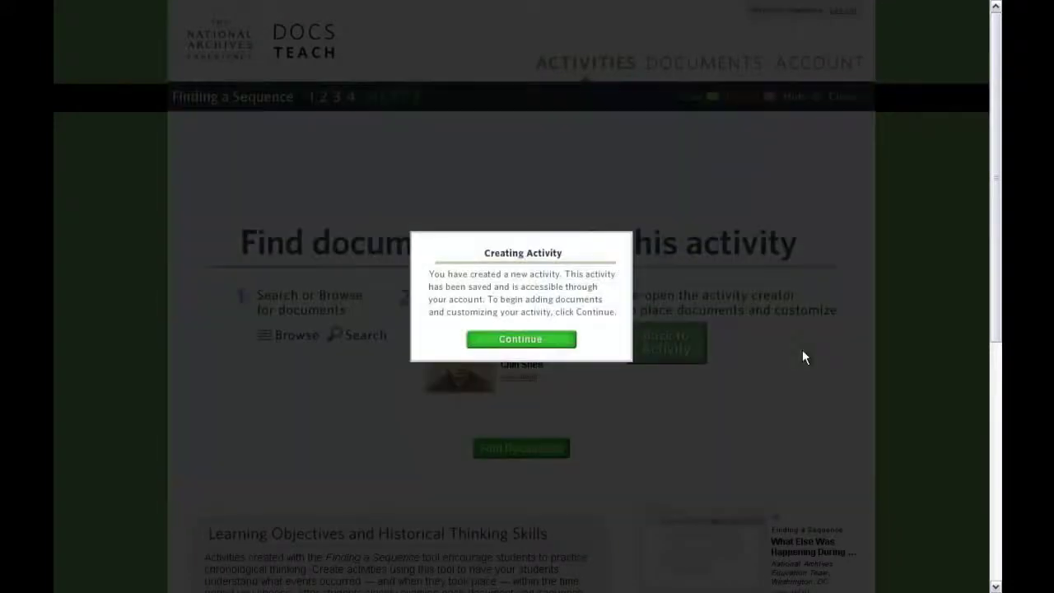
click(548, 341)
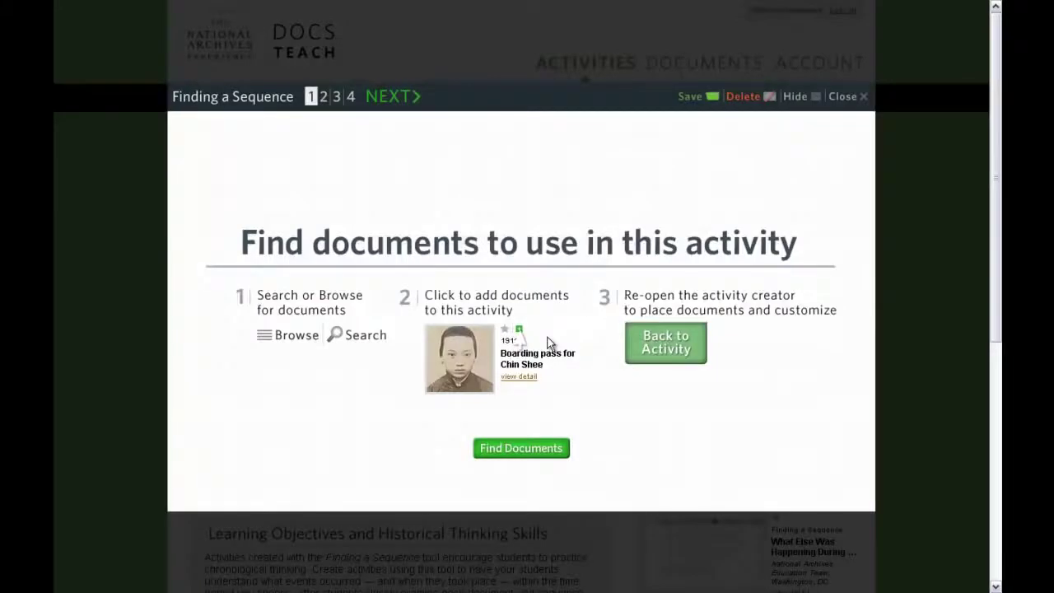
click(554, 449)
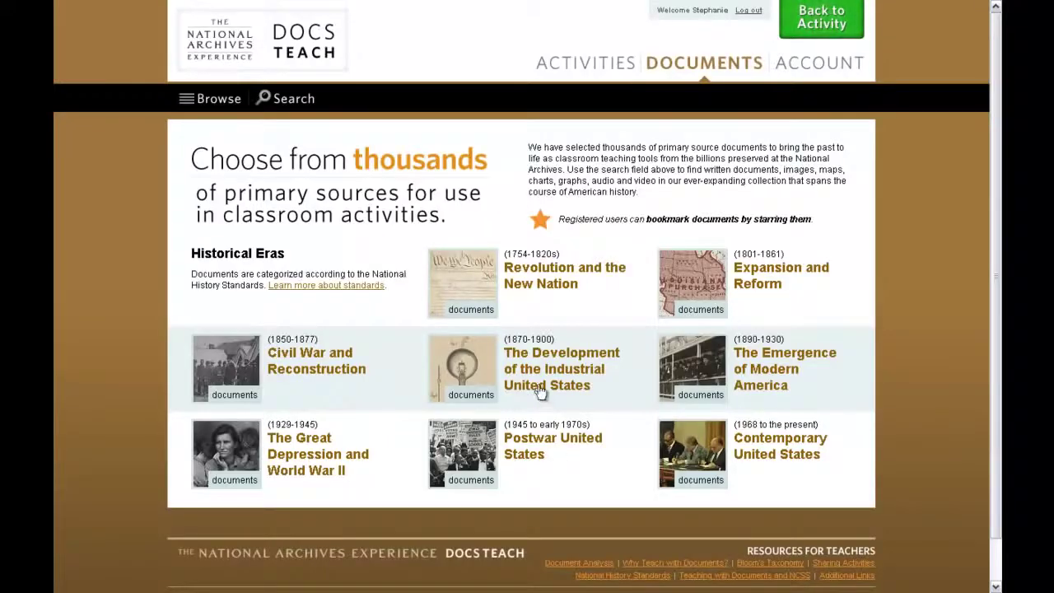
Step: Browse the Development of the Industrial United States era and check the date of the Susan B. Anthony illegal voting indictment
click(491, 360)
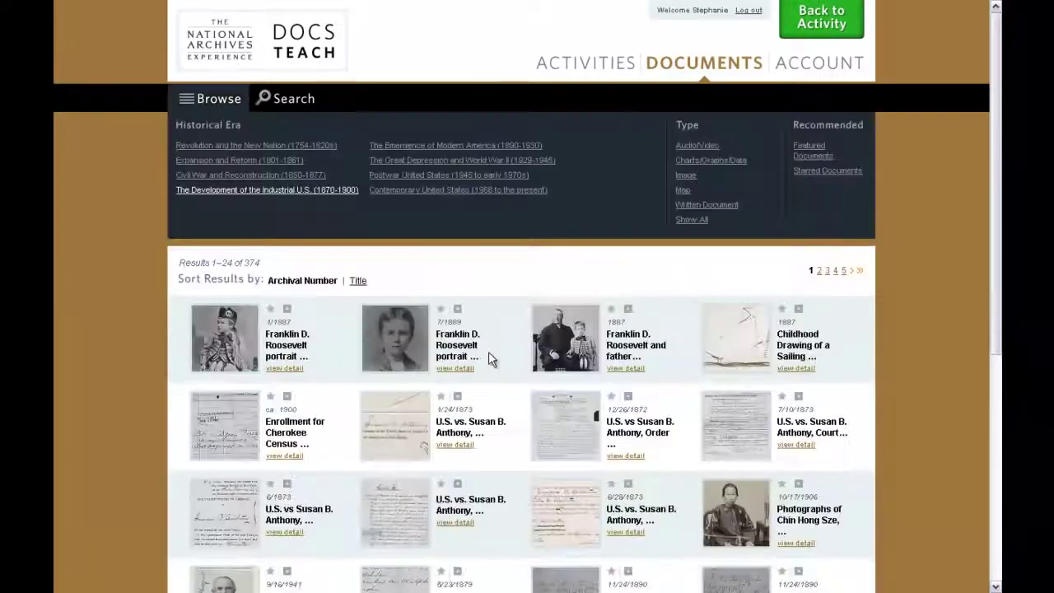
click(412, 406)
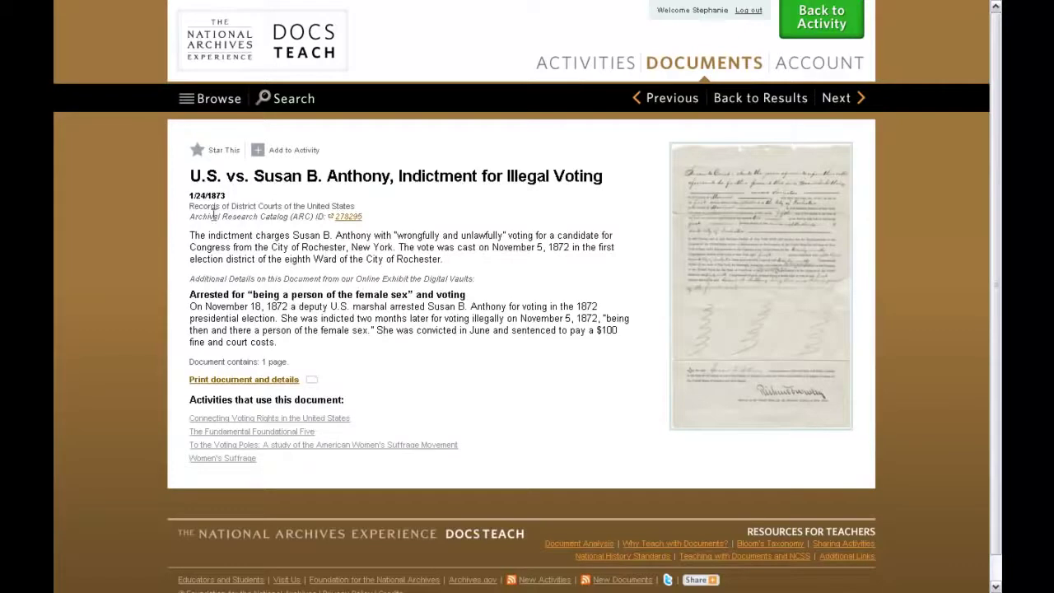
drag(189, 195, 226, 205)
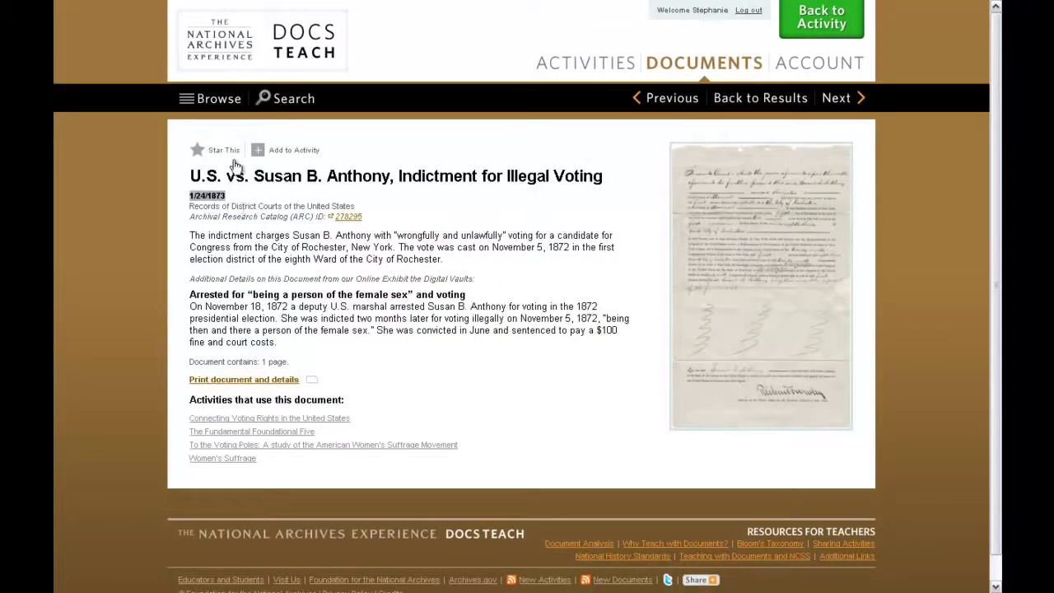
Step: Search the documents for "washington monument"
click(264, 99)
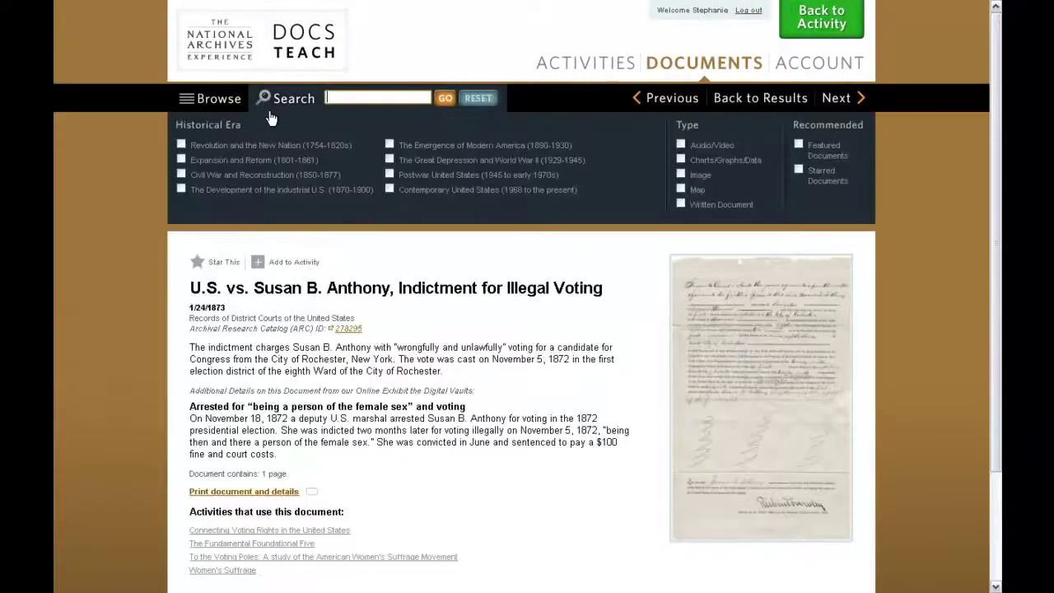
text(was)
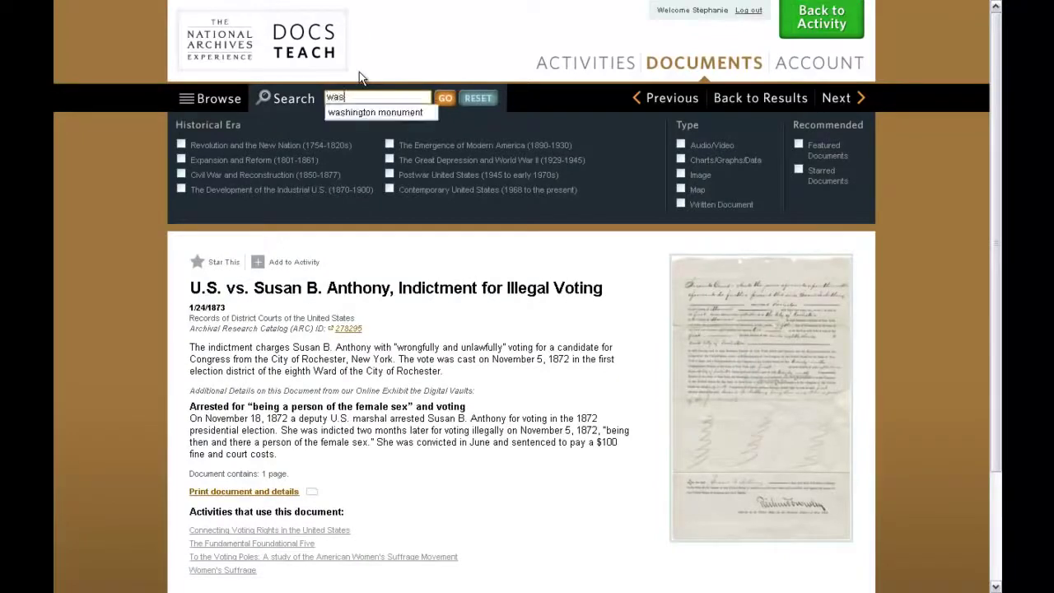
key(Down)
key(Return)
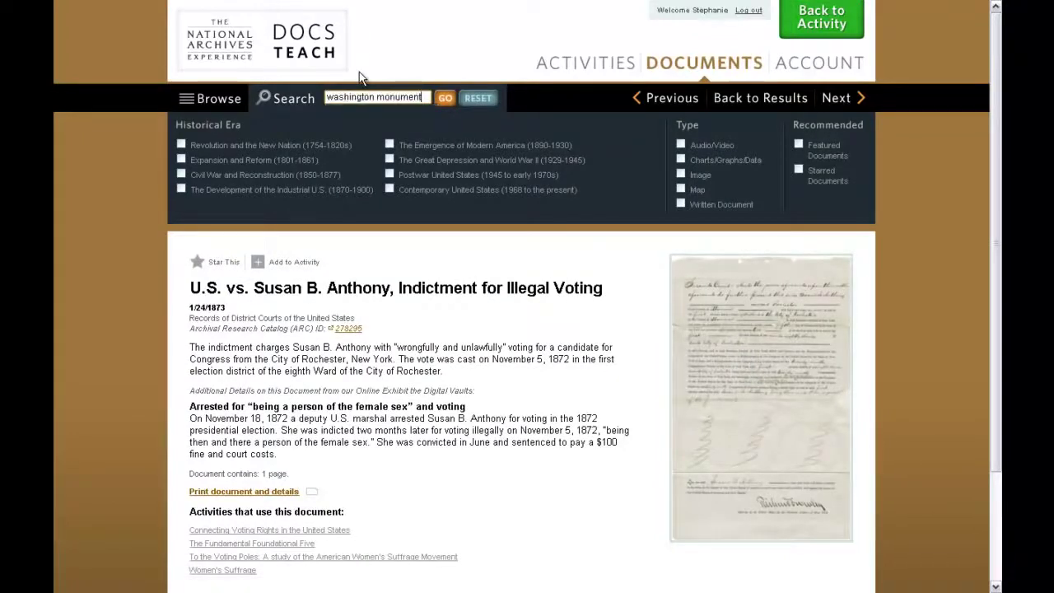
click(446, 99)
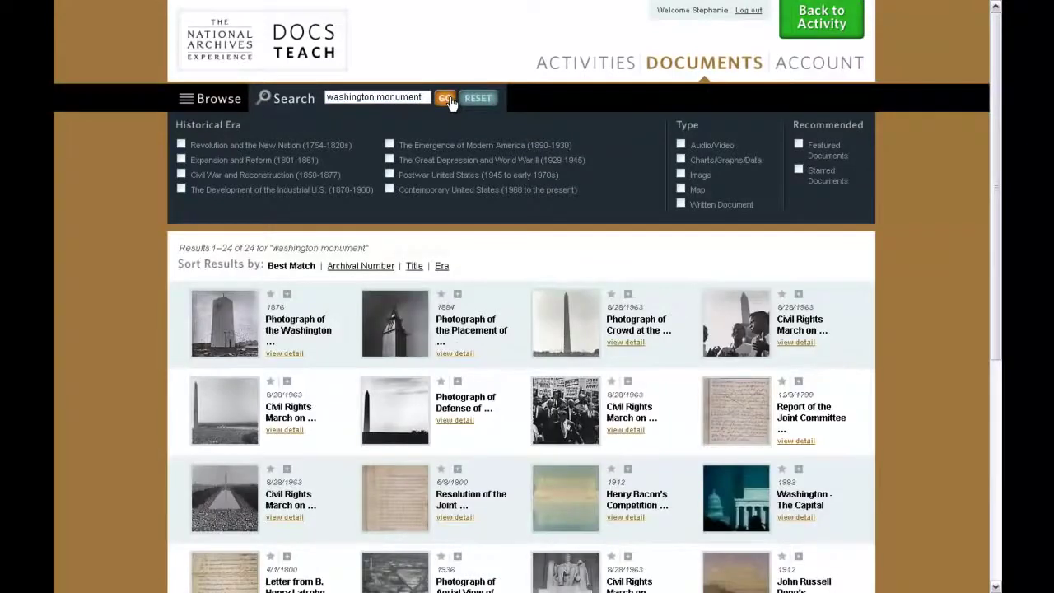
Step: Search the documents for "bill" and add "Wade-Davis Bill, as Originally Introduced" to the activity
drag(427, 96, 327, 97)
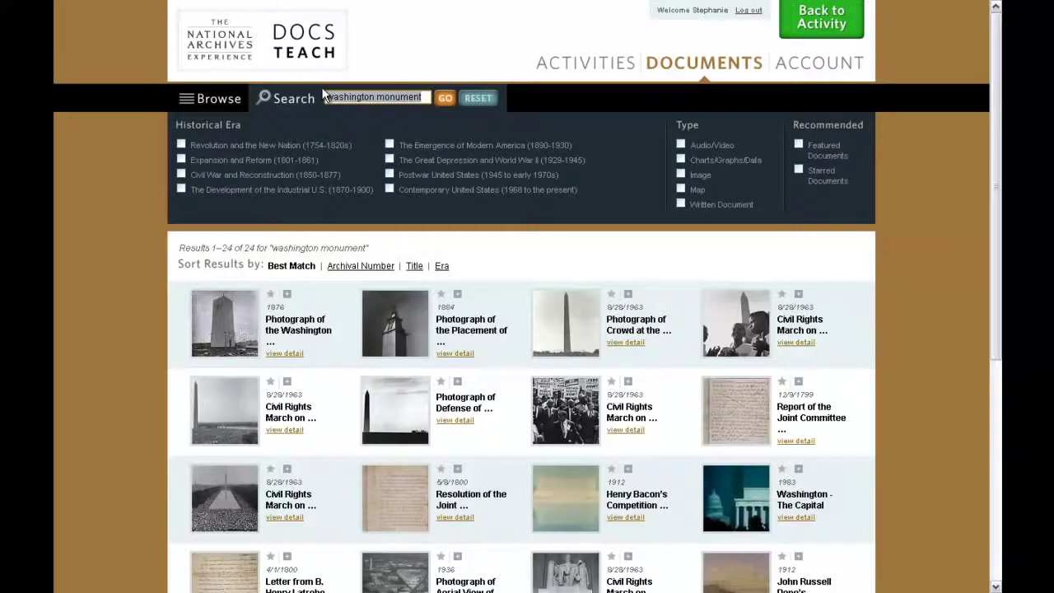
text(bill)
click(334, 112)
click(443, 98)
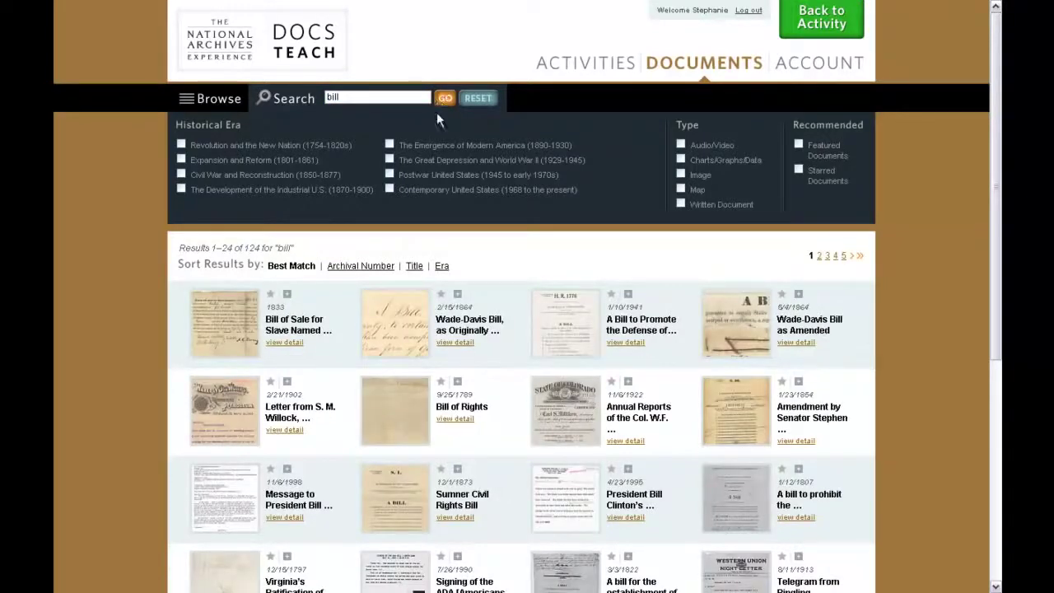
click(428, 310)
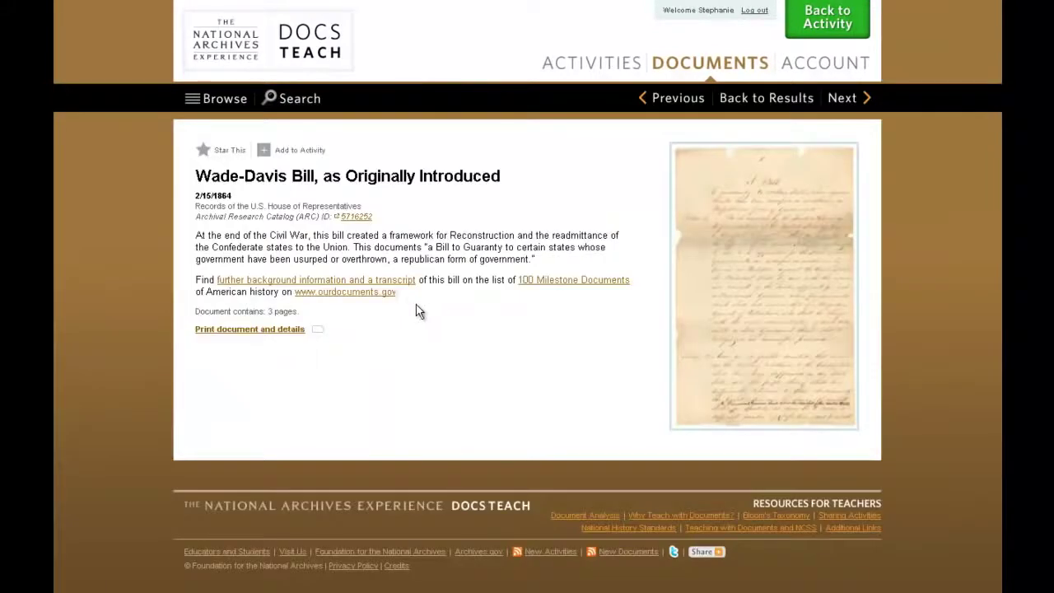
click(263, 152)
Step: Search the documents for "law" and add the 1990 photograph of President Bush signing into law to the activity
click(285, 107)
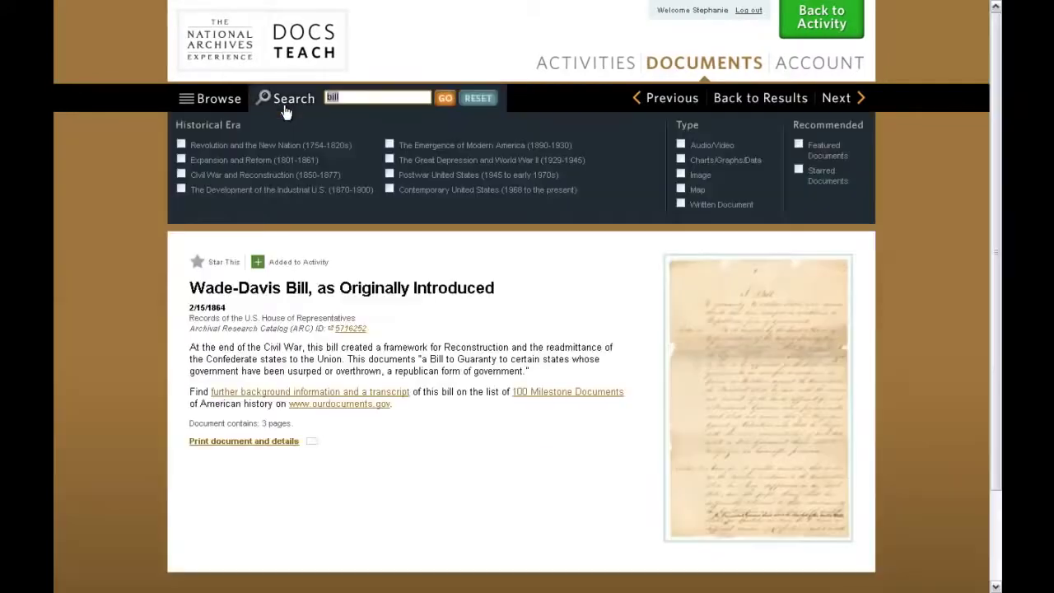
text(law)
click(439, 99)
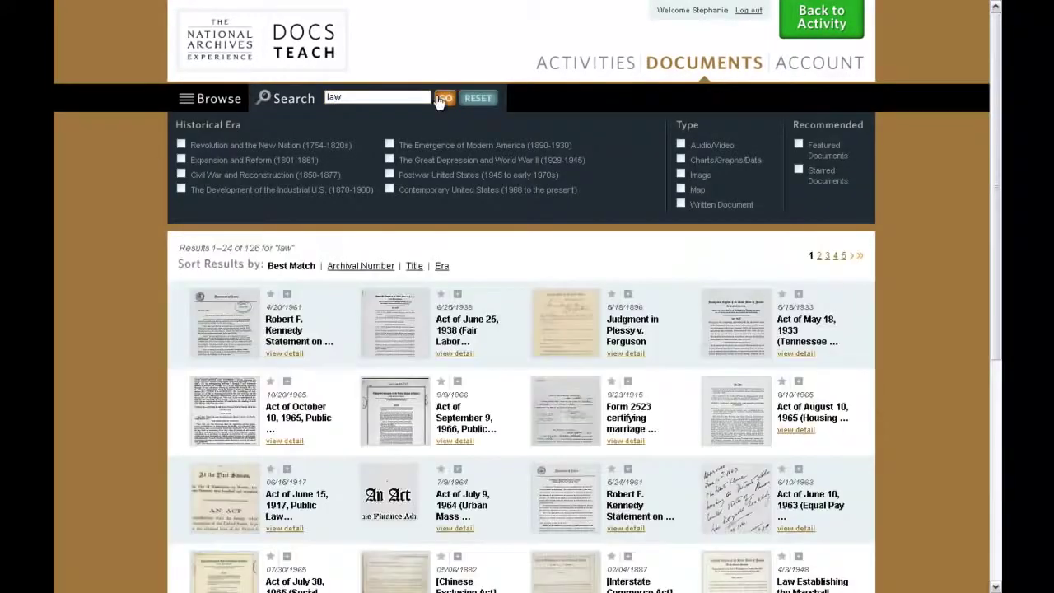
scroll(466, 356, down, 4)
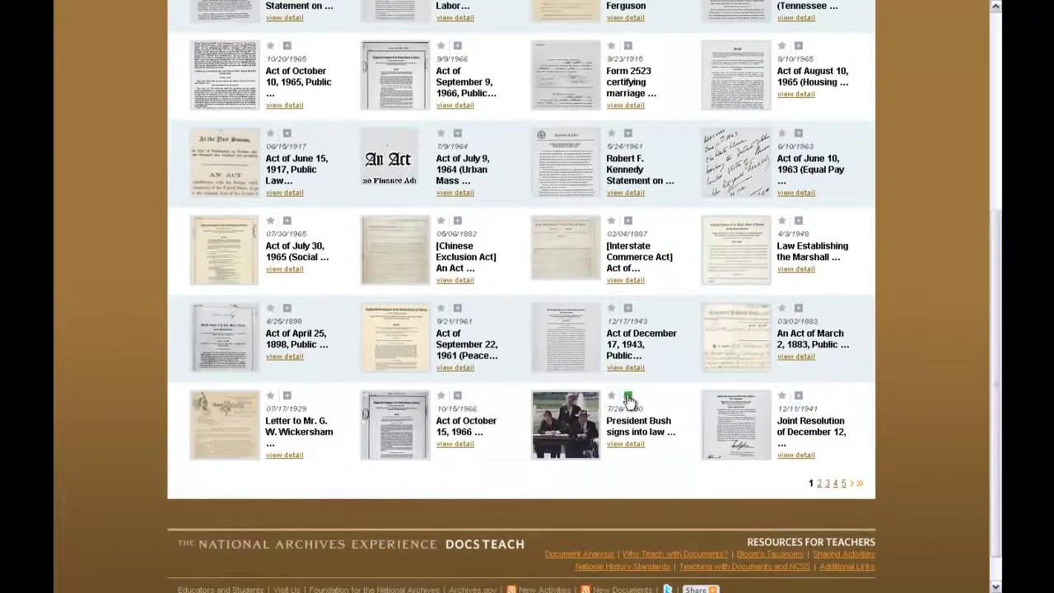
click(628, 397)
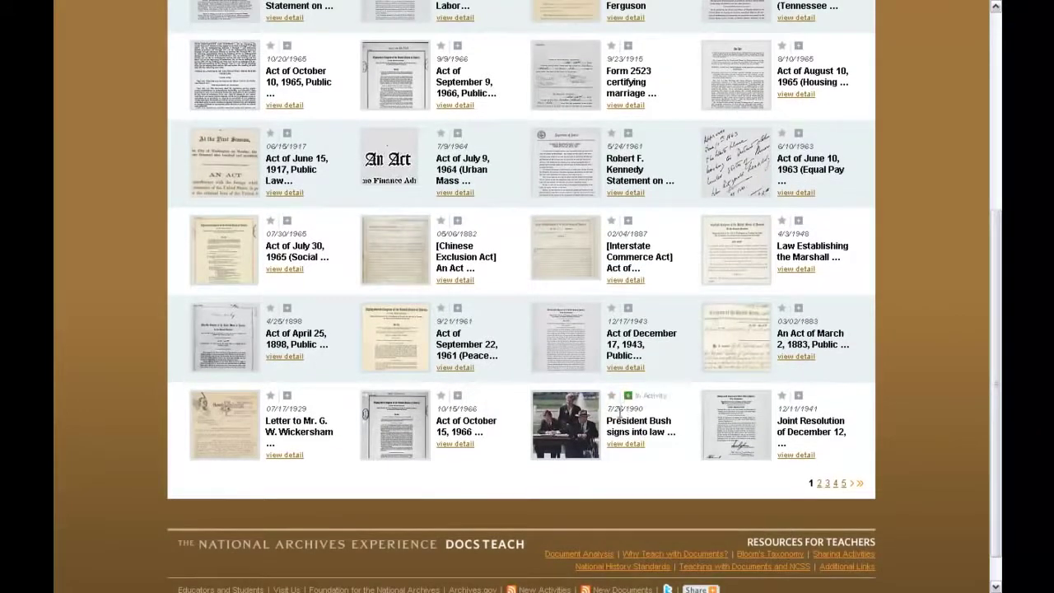
Step: Inspect both pages of the Act of December 31, 1862, from the second page of results, including Lincoln's signature, and add it to the activity
click(851, 484)
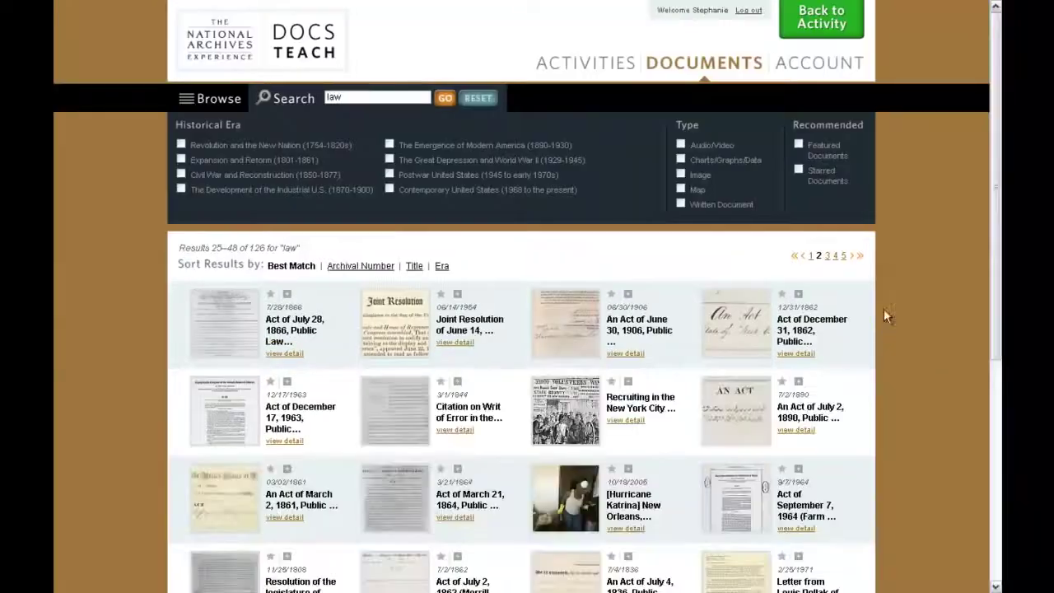
click(763, 298)
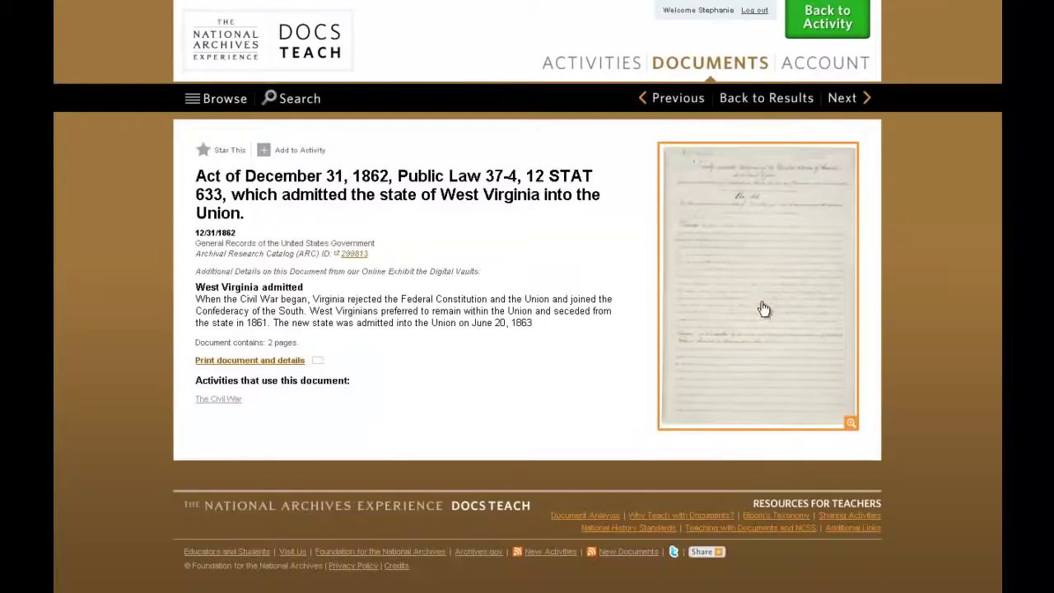
click(743, 354)
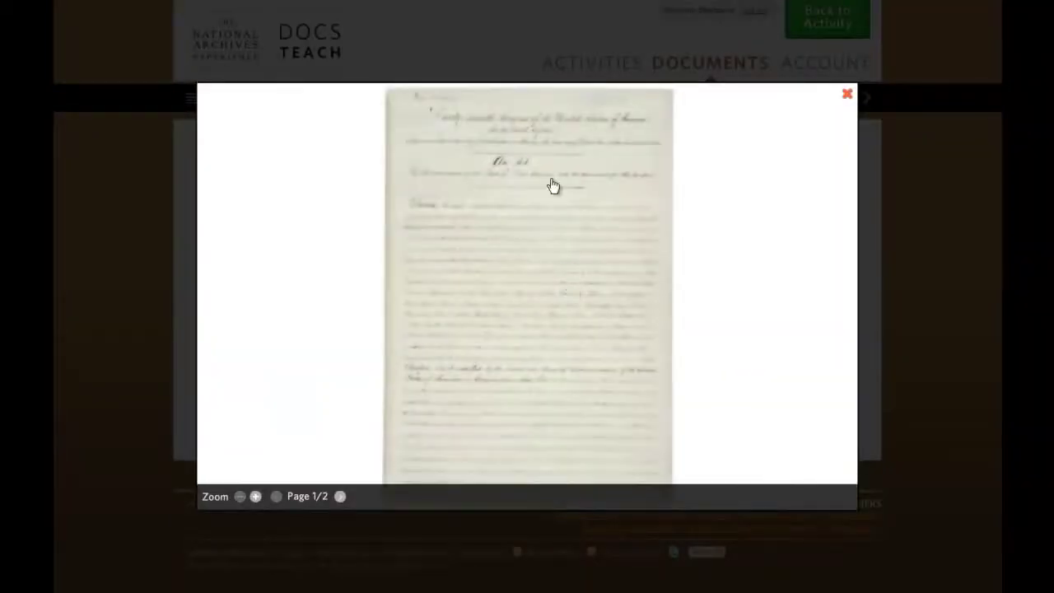
scroll(532, 129, up, 2)
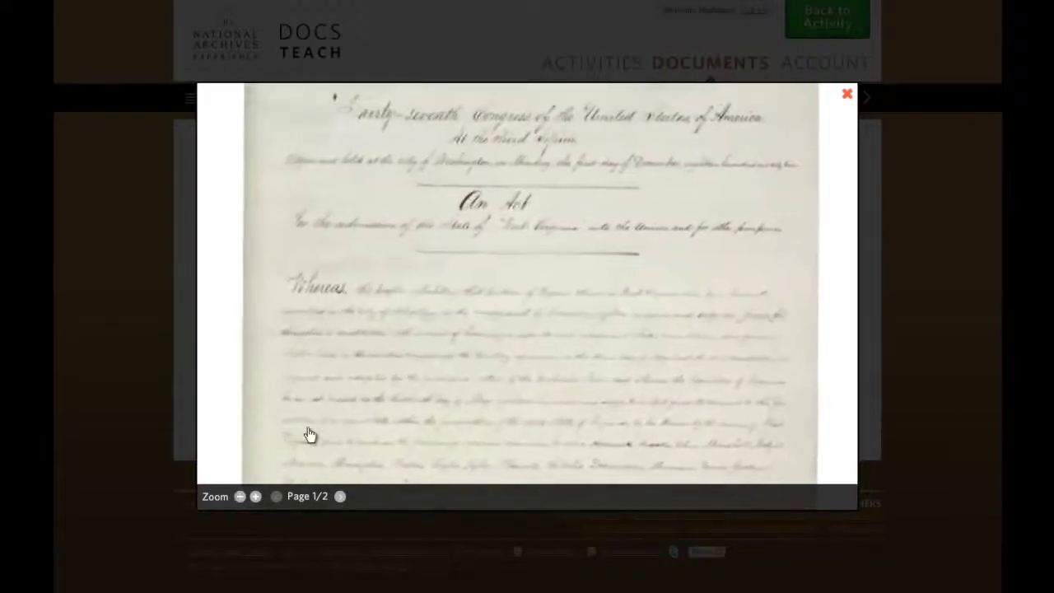
click(340, 497)
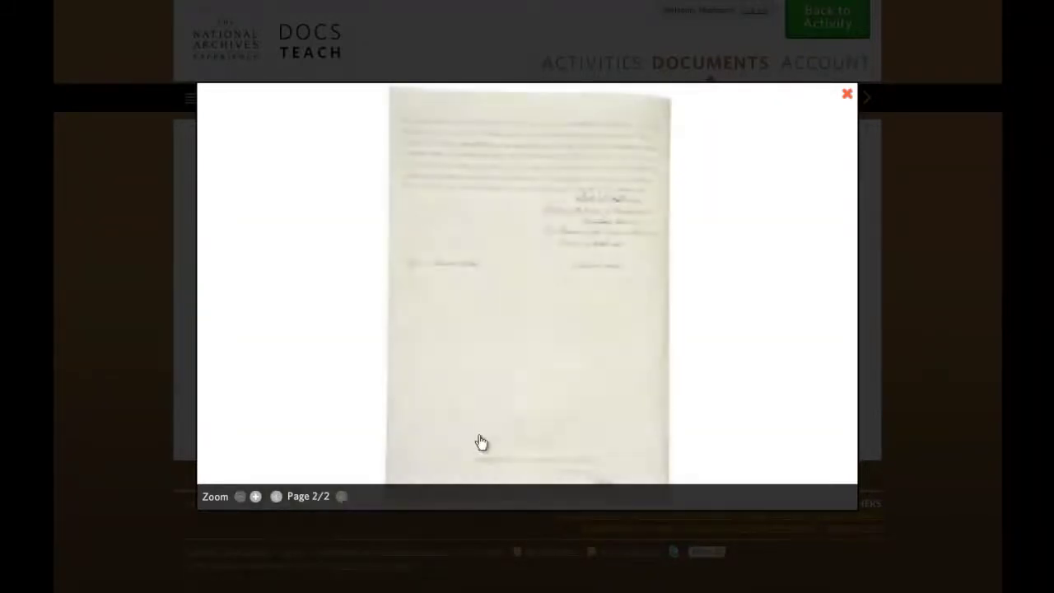
scroll(560, 249, up, 3)
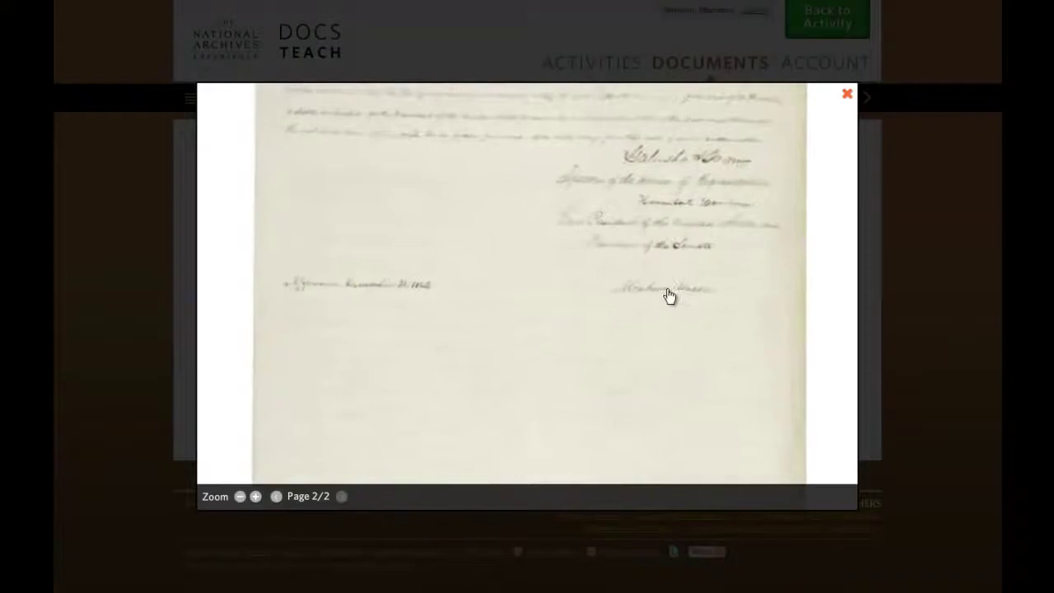
scroll(699, 314, up, 3)
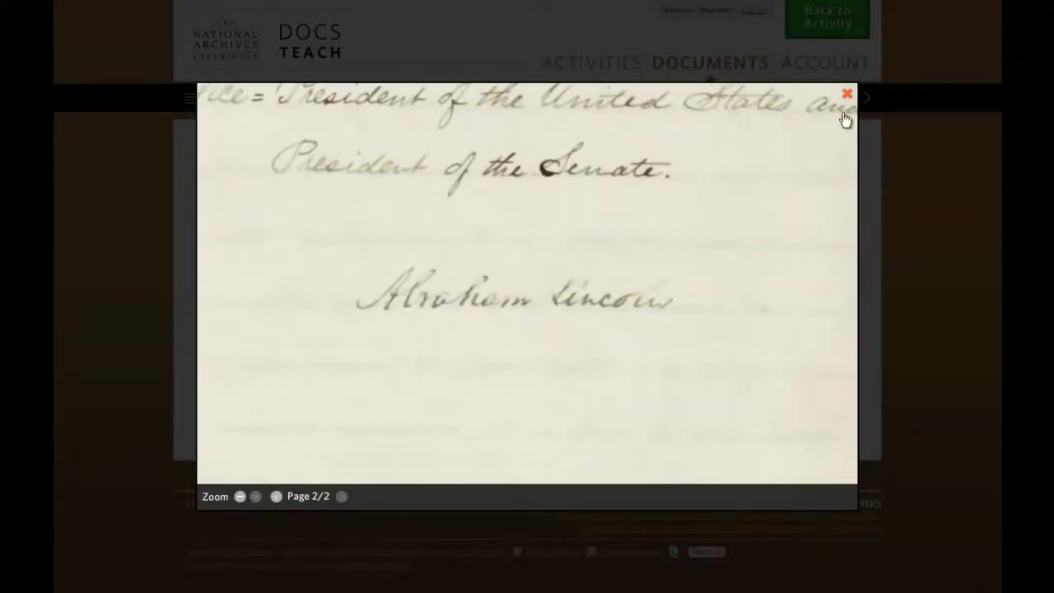
key(Escape)
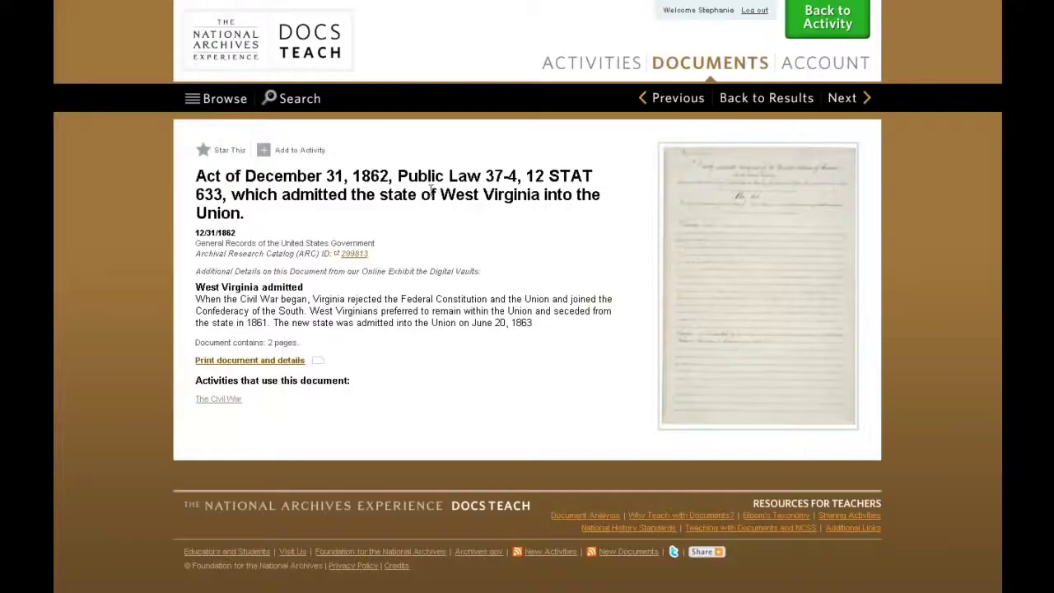
click(302, 154)
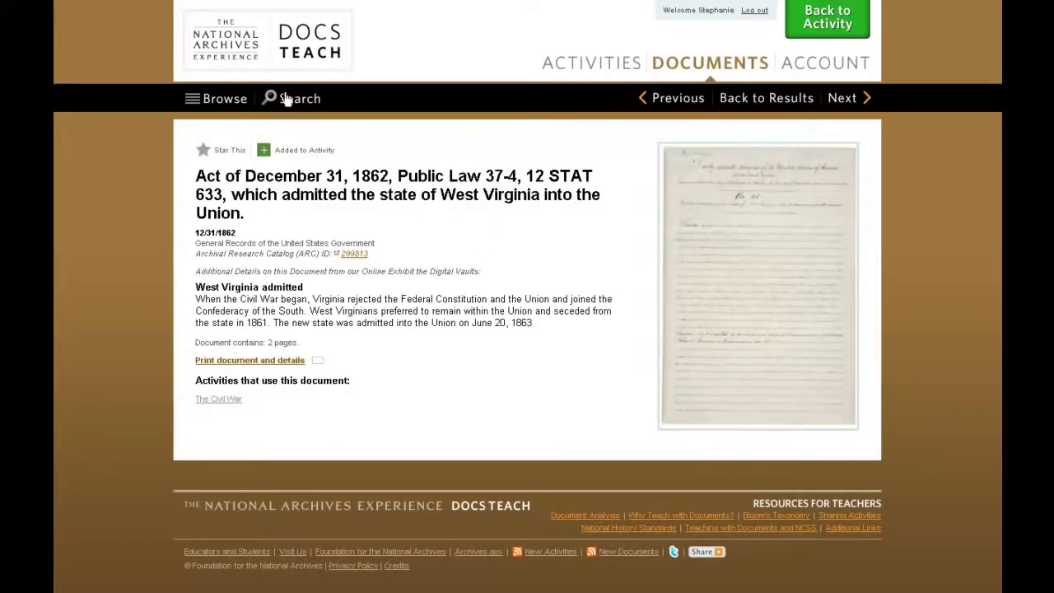
Step: Browse the starred documents
click(235, 102)
click(803, 170)
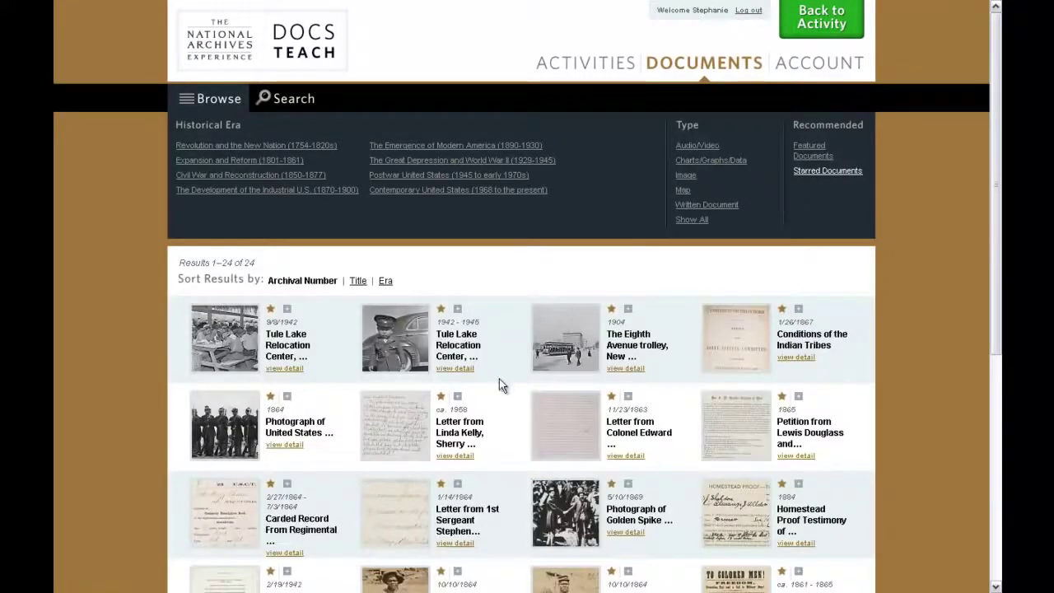
Step: Return to the activity and place the Wade-Davis Bill first, the Act of December 31, 1862 second and the President Bush photograph third in the sequence
click(818, 16)
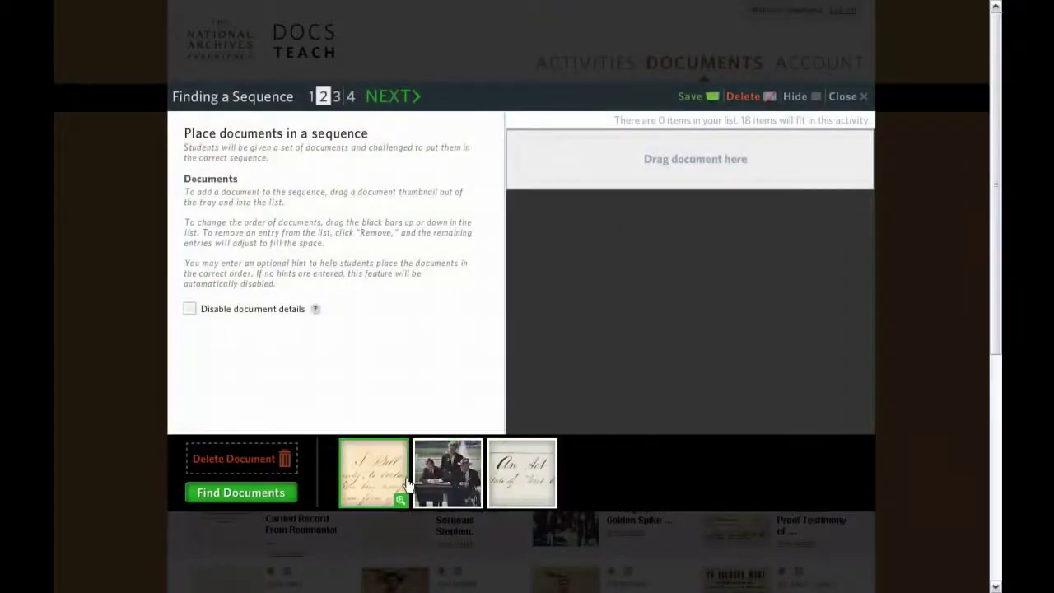
drag(391, 476, 587, 176)
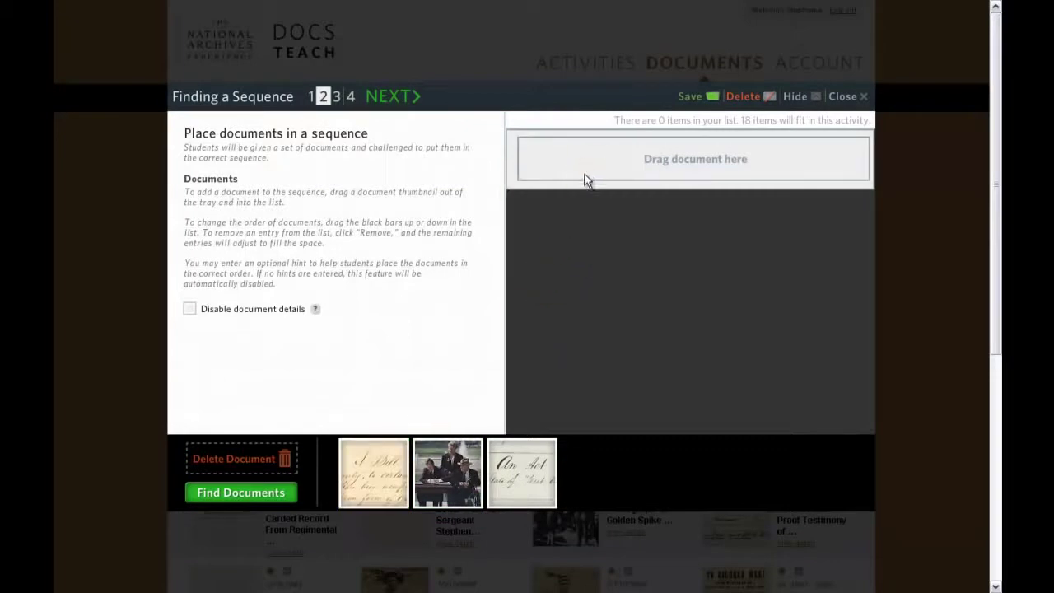
drag(543, 470, 591, 266)
drag(436, 459, 566, 353)
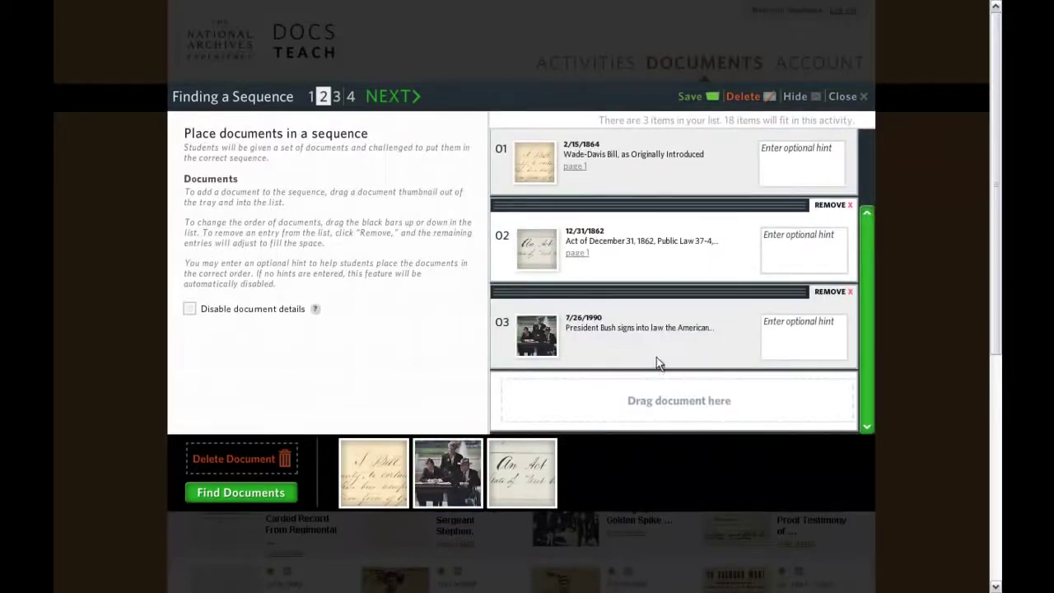
Step: Leave the optional hints, introduction and conclusion blank and proceed to the activity's final details and publishing stage
click(785, 329)
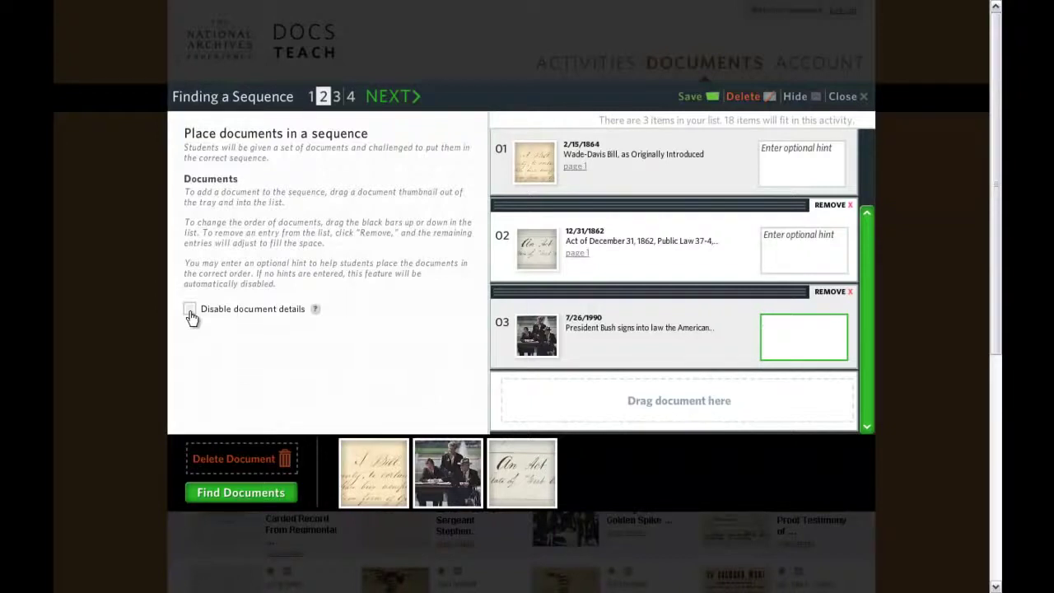
click(404, 98)
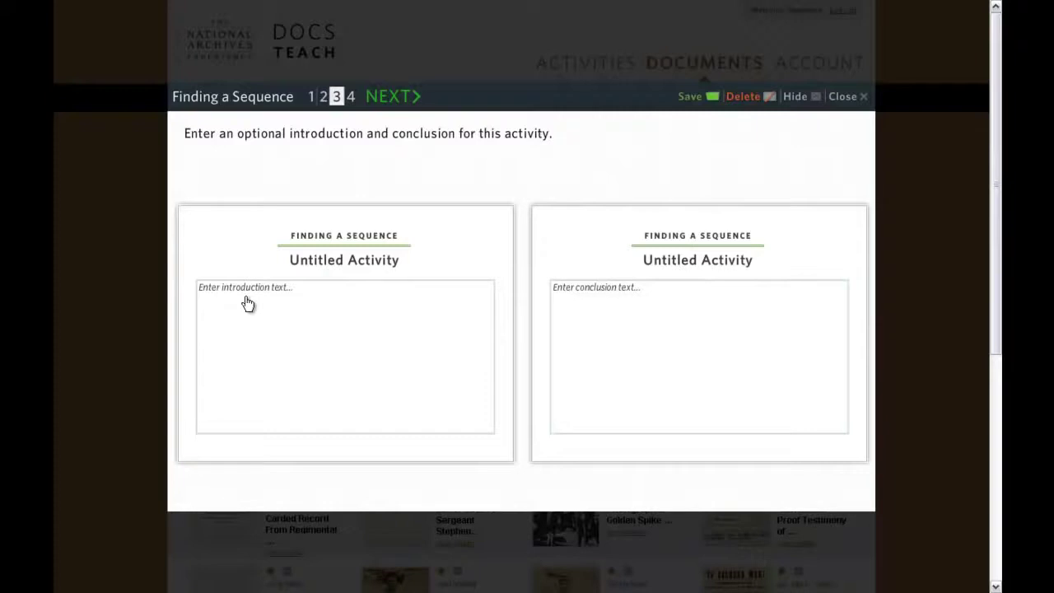
click(247, 301)
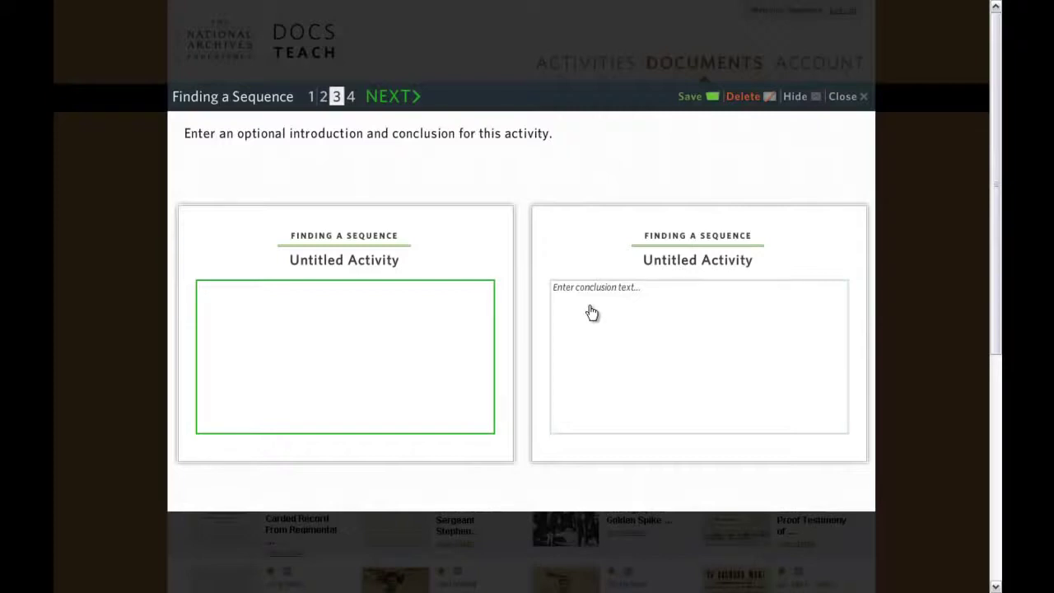
click(591, 311)
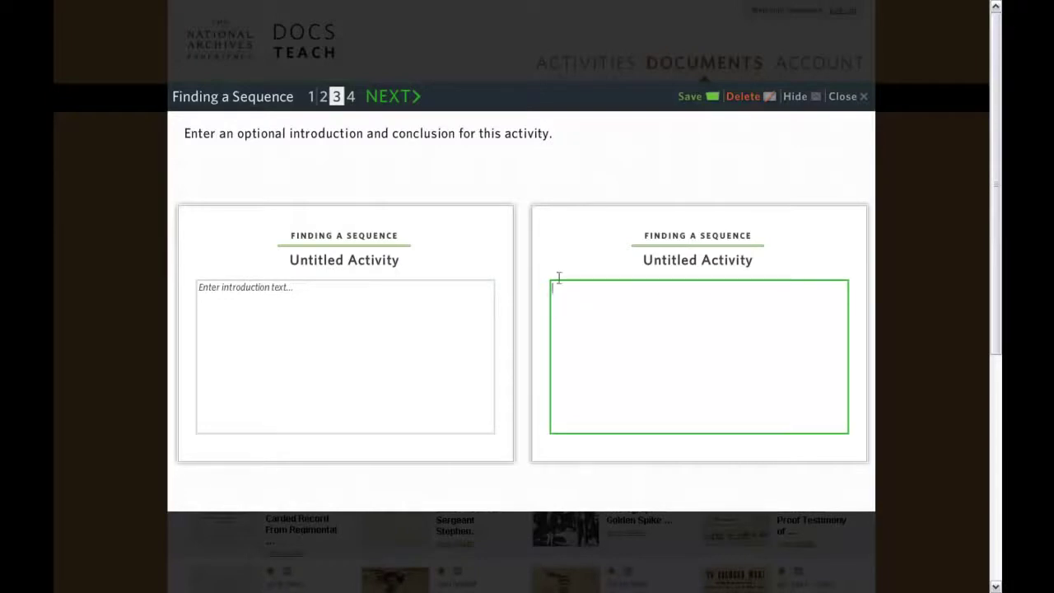
click(407, 98)
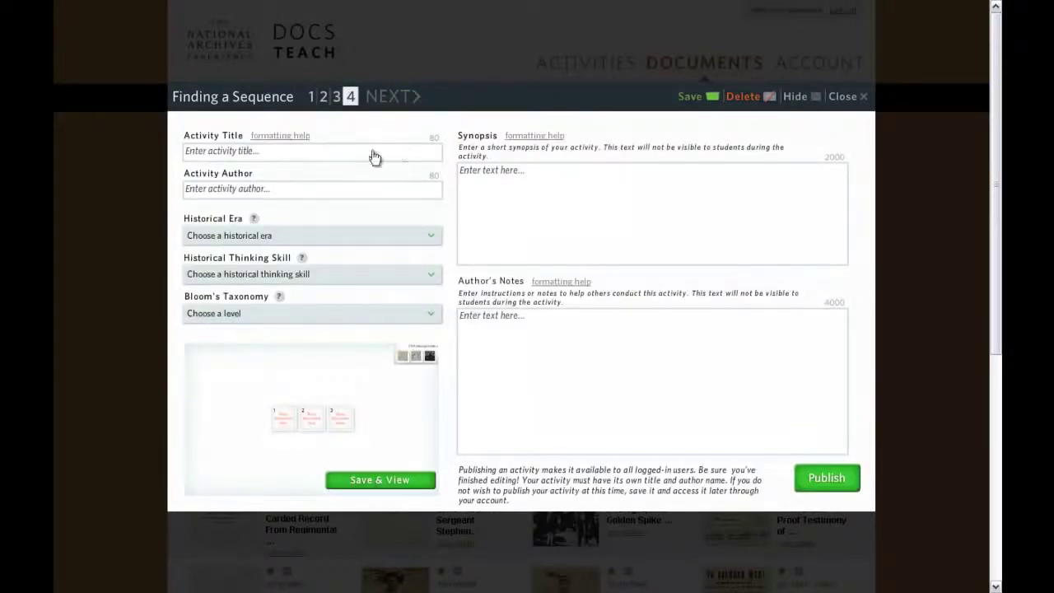
Step: Set the historical era to Across Multiple Eras, the historical thinking skill to Chronological Thinking and the Bloom's Taxonomy level to Applying
click(199, 153)
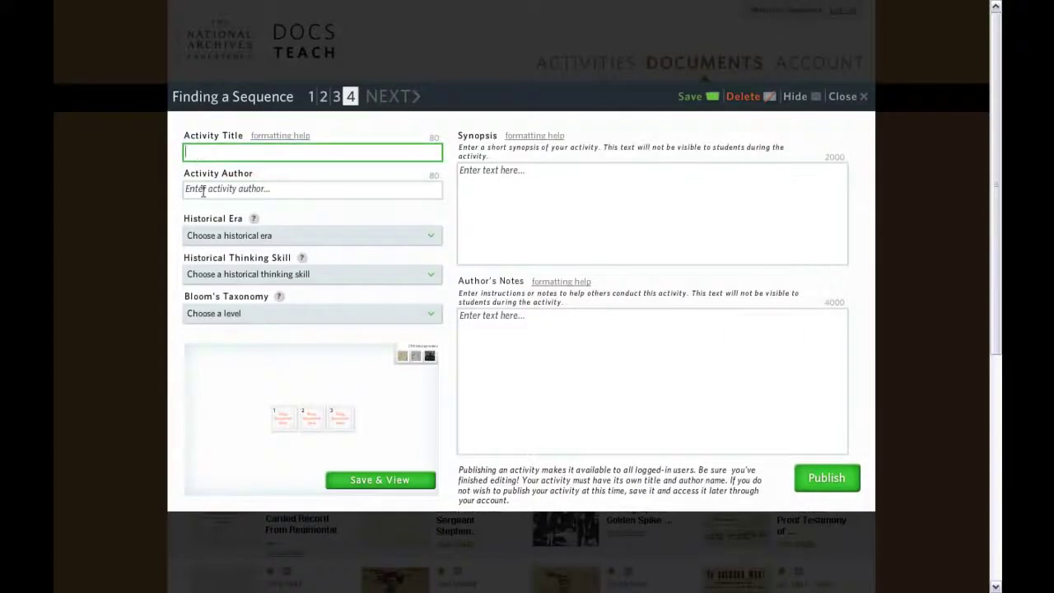
click(203, 191)
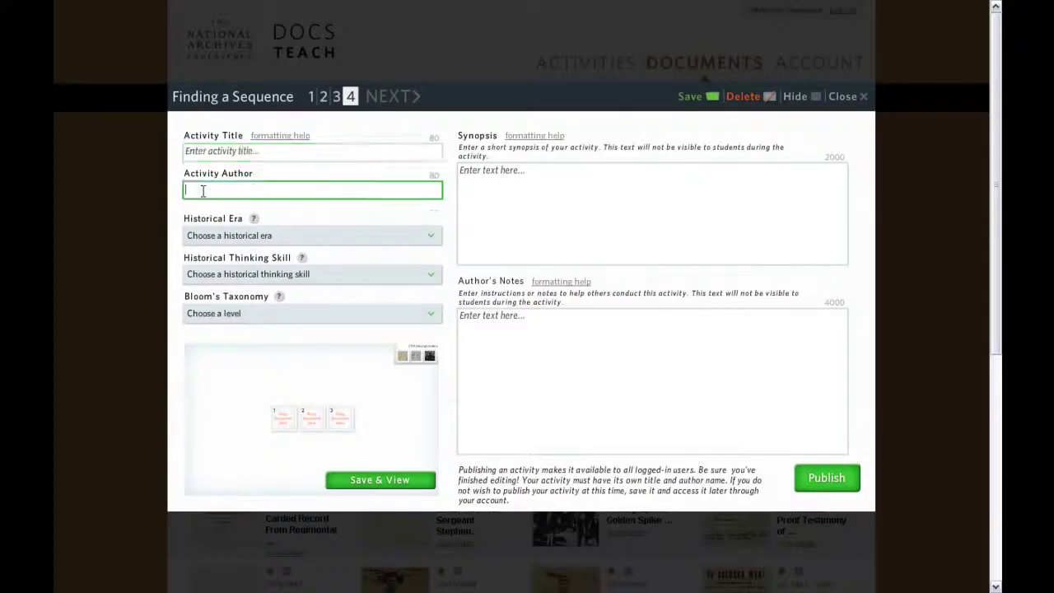
click(206, 237)
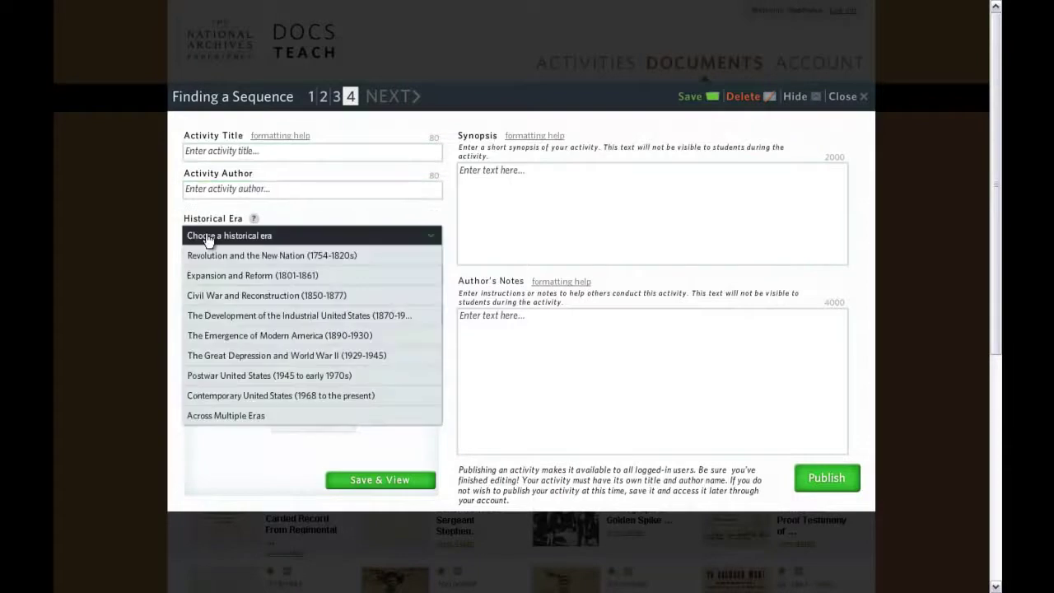
click(232, 415)
click(252, 275)
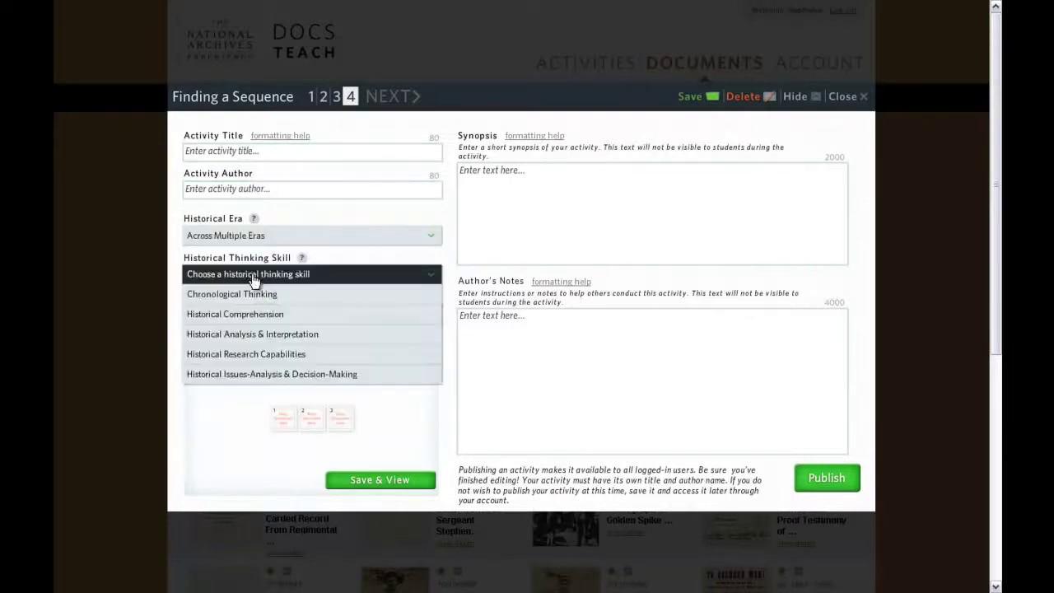
click(247, 295)
click(245, 319)
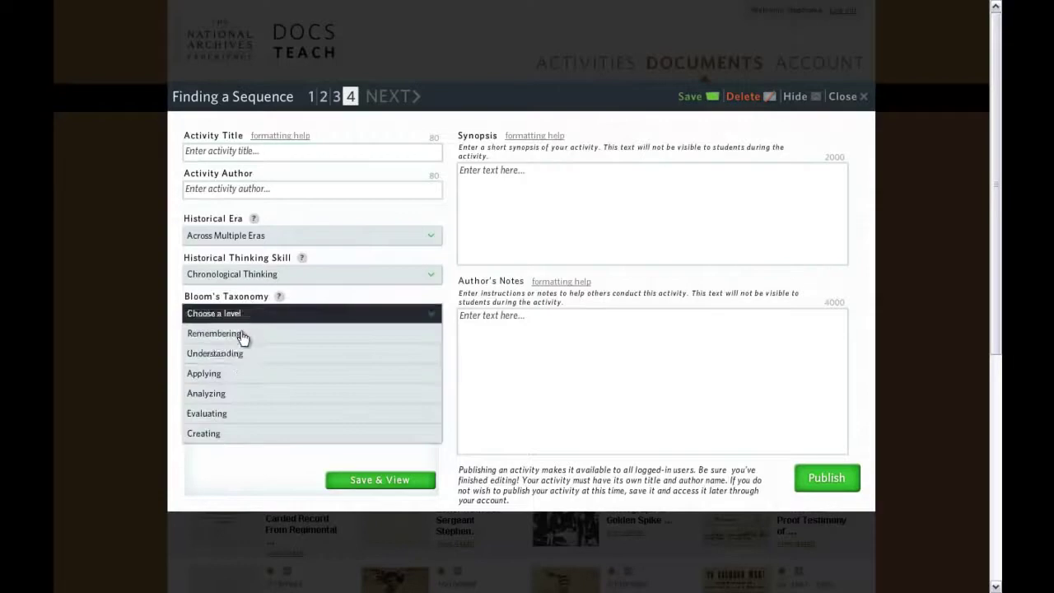
click(240, 374)
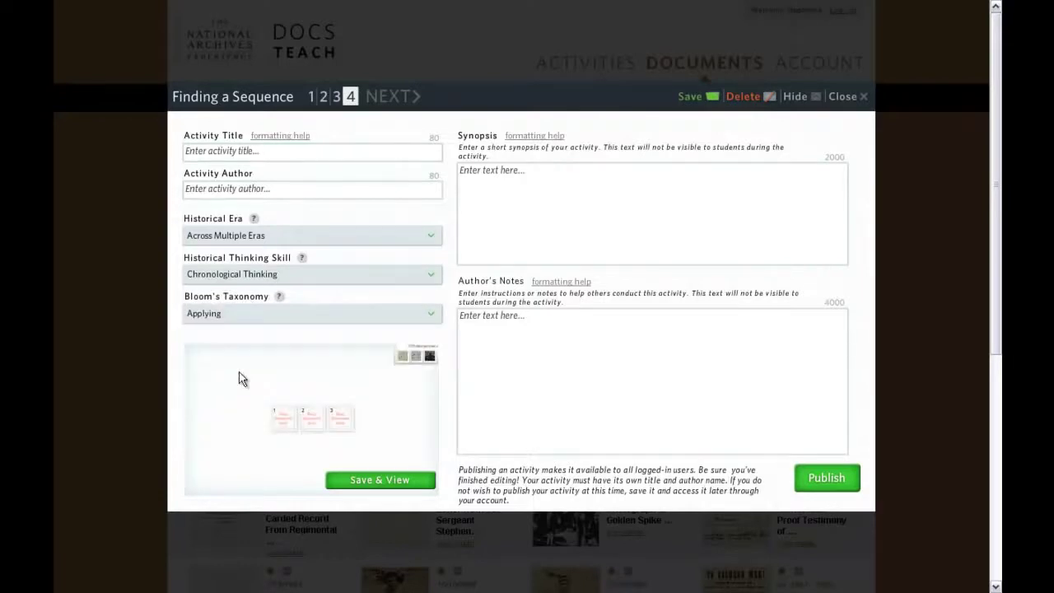
Step: Leave the synopsis and author's notes blank, save the activity without publishing it and return to editing
click(523, 237)
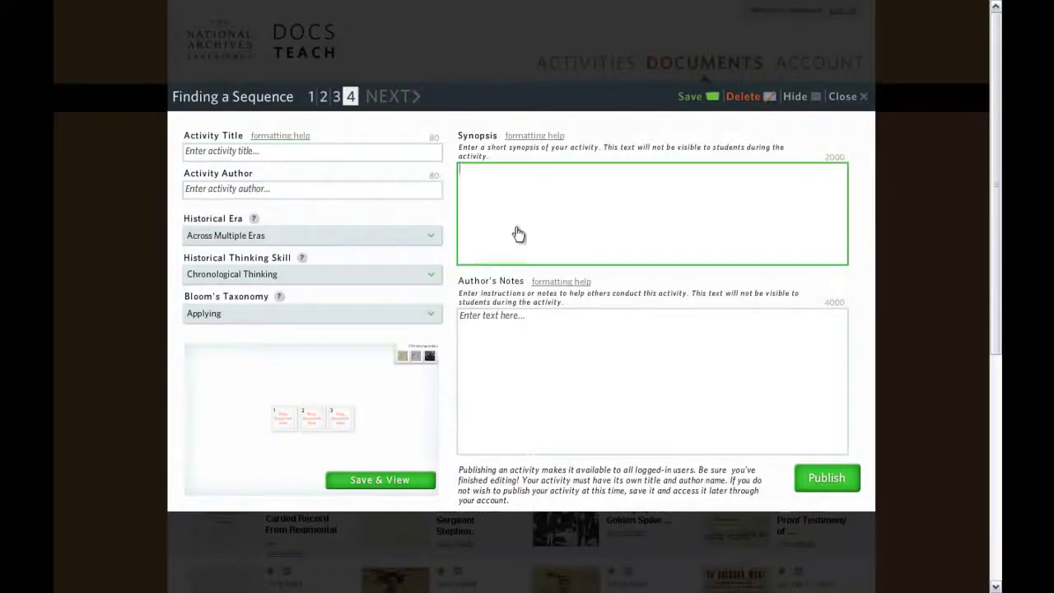
click(487, 347)
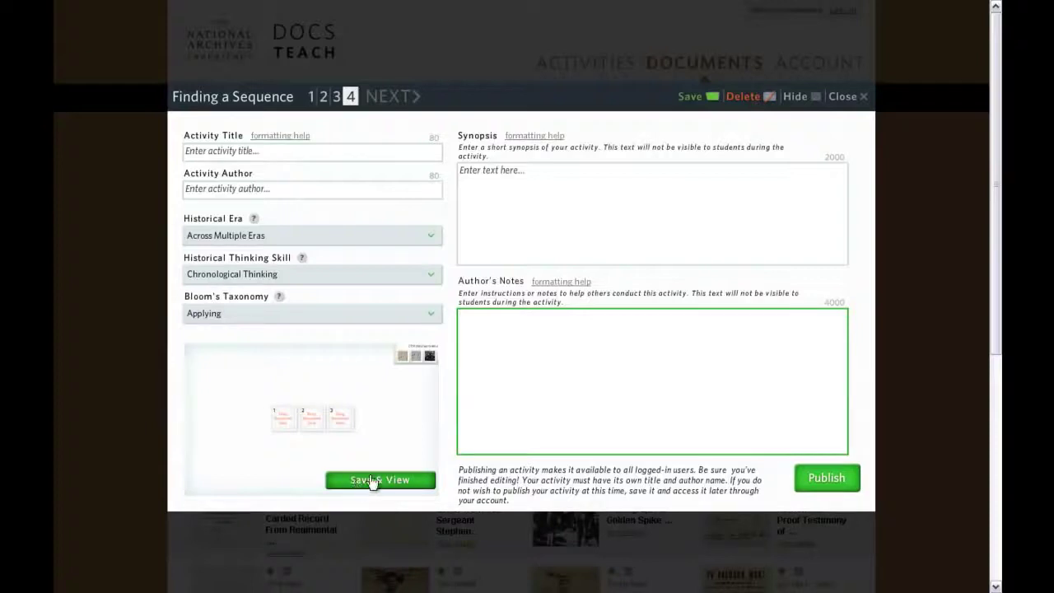
click(690, 99)
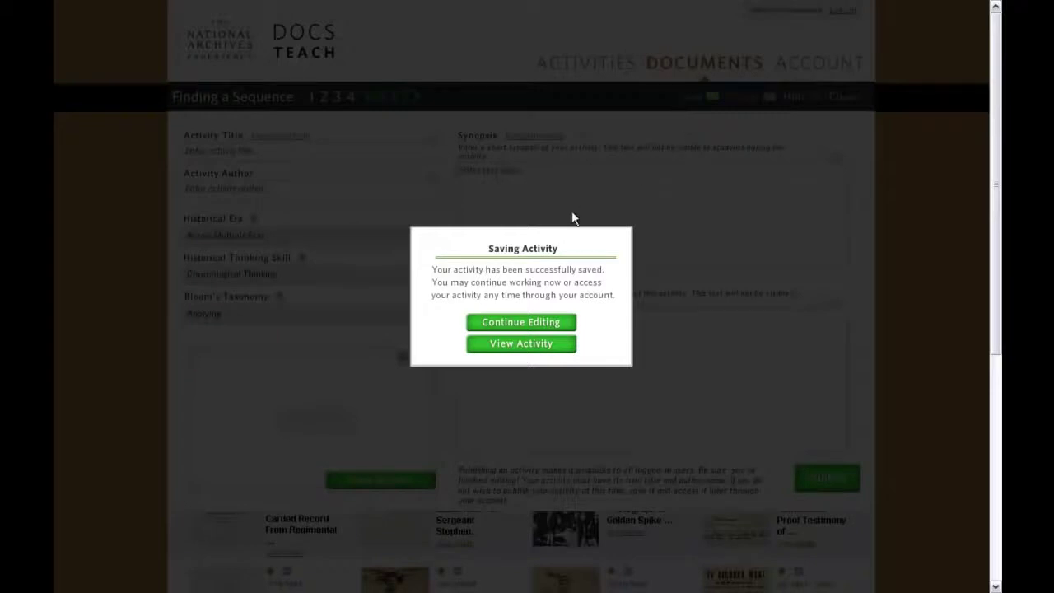
click(537, 322)
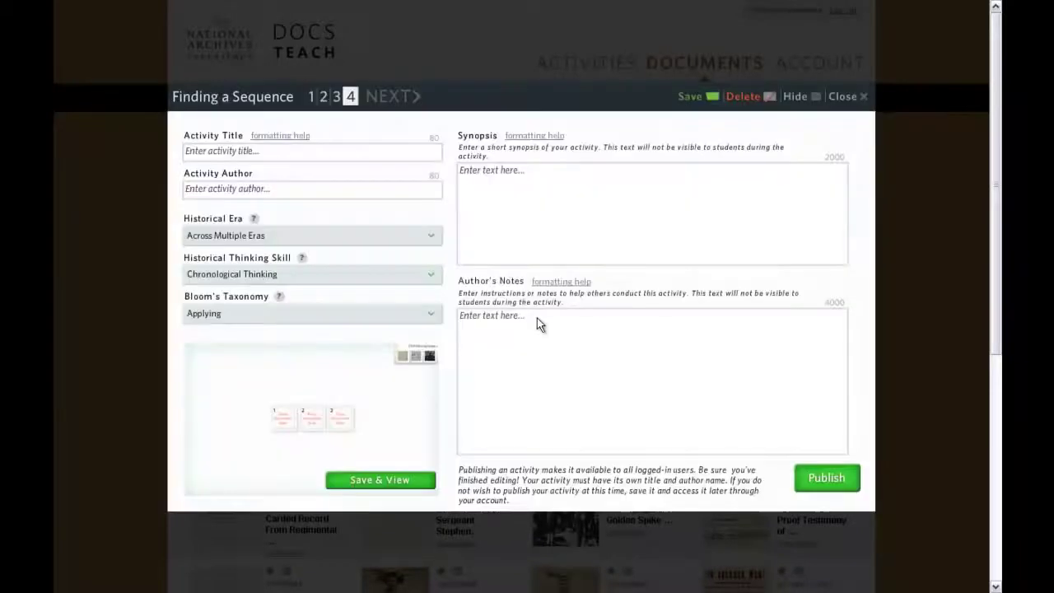